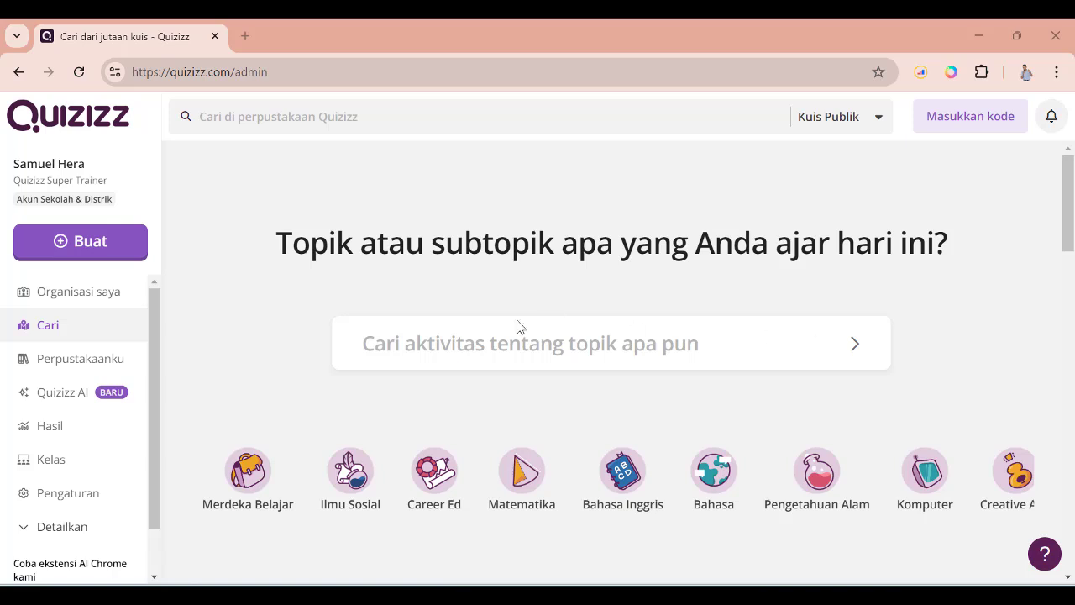
Step: Start creating a new quiz generated with AI from a text prompt
left_click(66, 247)
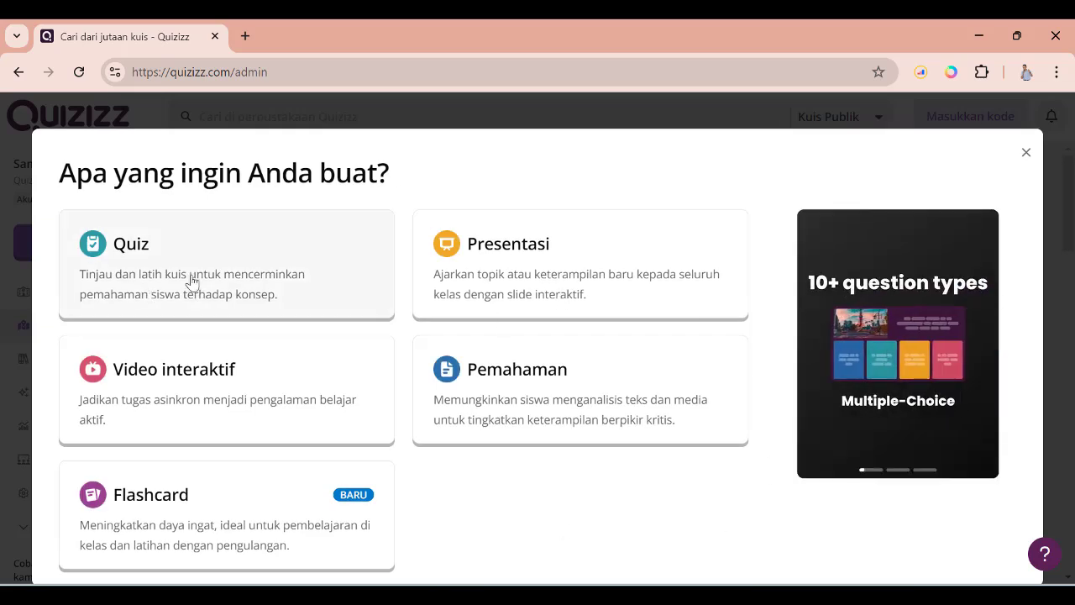
left_click(193, 283)
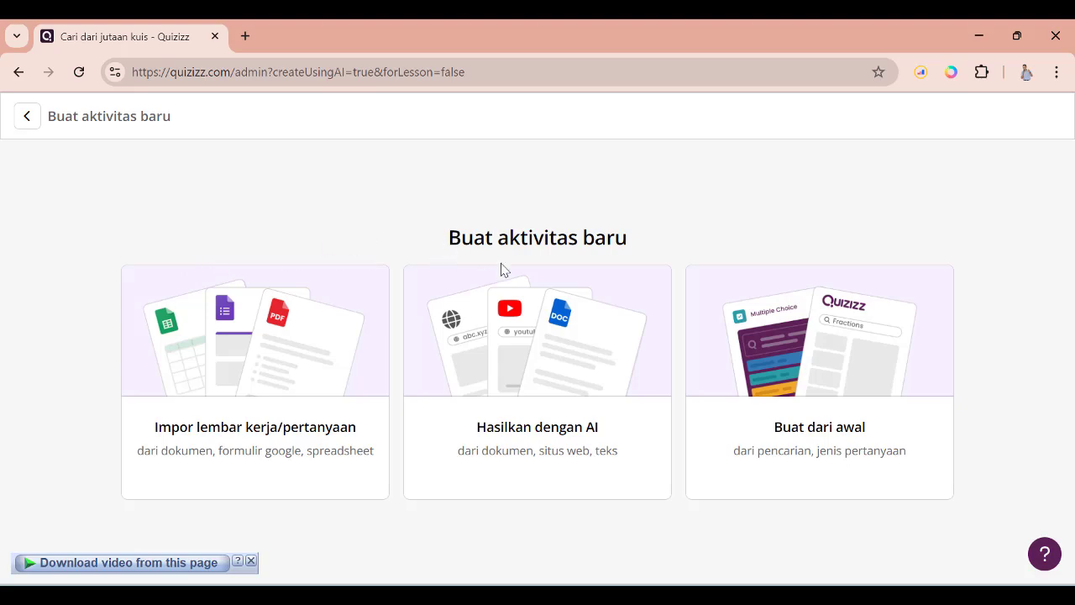
left_click(536, 376)
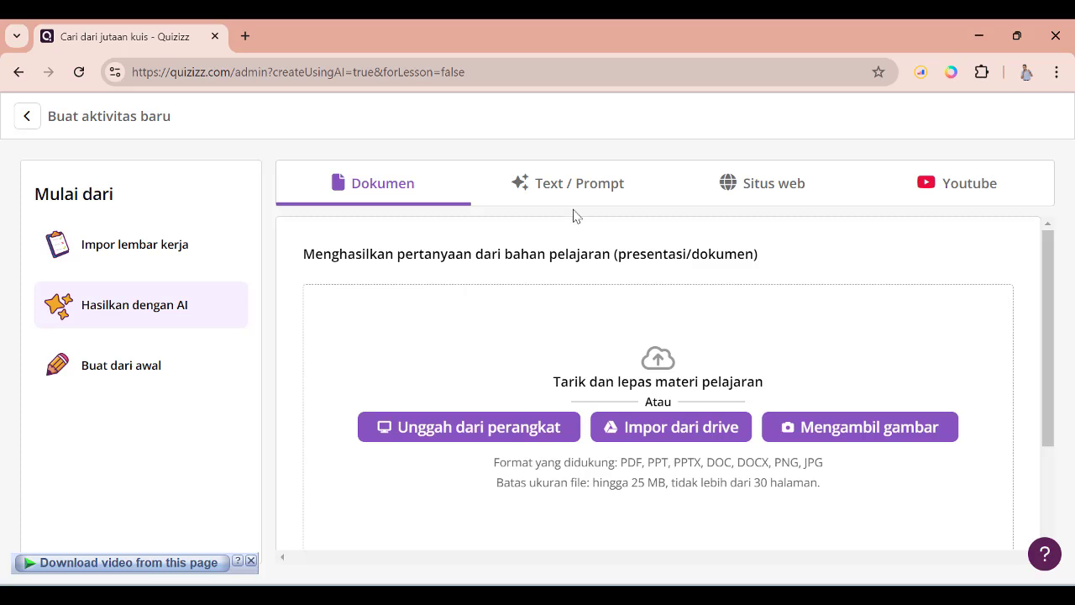
left_click(559, 191)
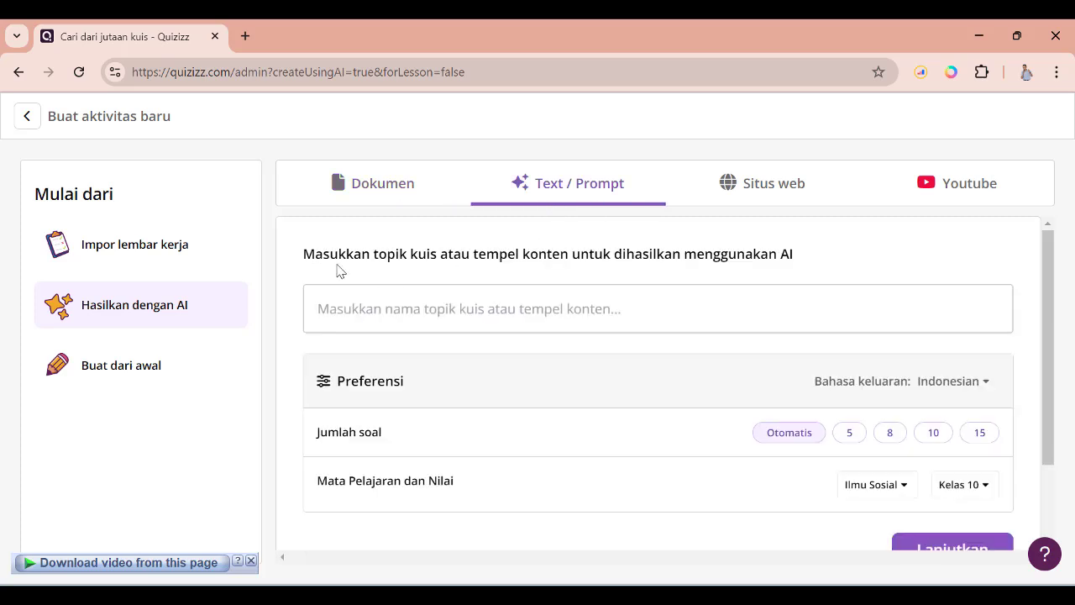
Step: Enter a prompt asking, as an Ekonomi Kelas XI teacher, for an asesmen on identifying komponen pendapatan nasional by pendekatan produksi, pengeluaran and pendapatan
left_click(412, 314)
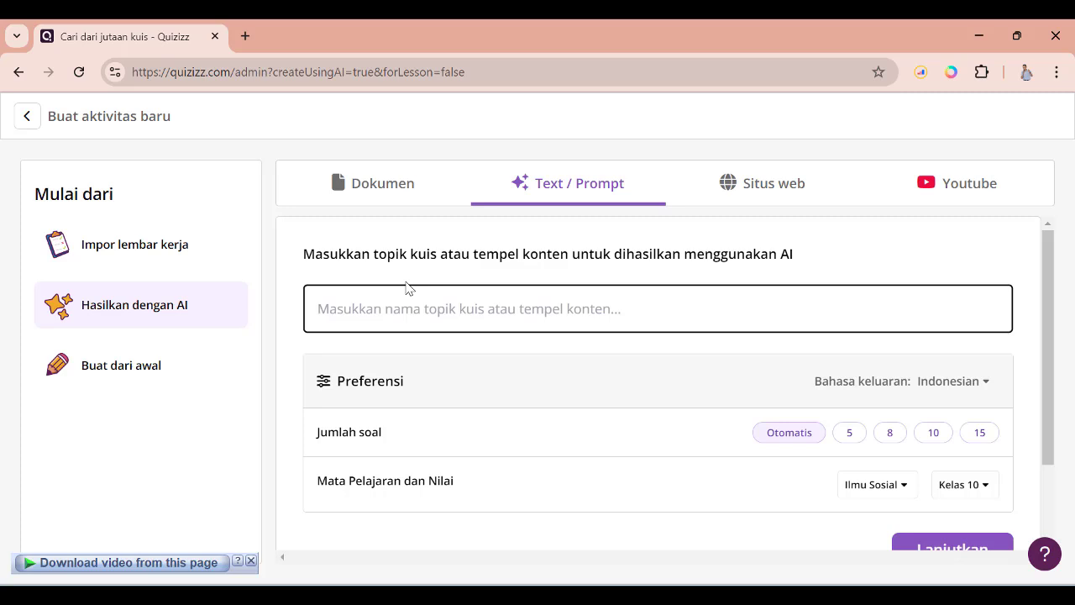
type("Anda merupakan guru Ekonomi  Kelas XI. buatlah asesmen untuk mengukur ketercapaian tujuan pembelajaran yakni : 1) Murid mampu mengidentifikasi komponen pendapatan nasional dengan pendekatan produksi, pendekatan pengeluaran dan pendekatan pendapatan; 2) Murid mampu mengidentifikasi komponen pendapatan nasional dengan pendekatan produksi, pendekatan pengeluaran dan pendekatan pendapatan.")
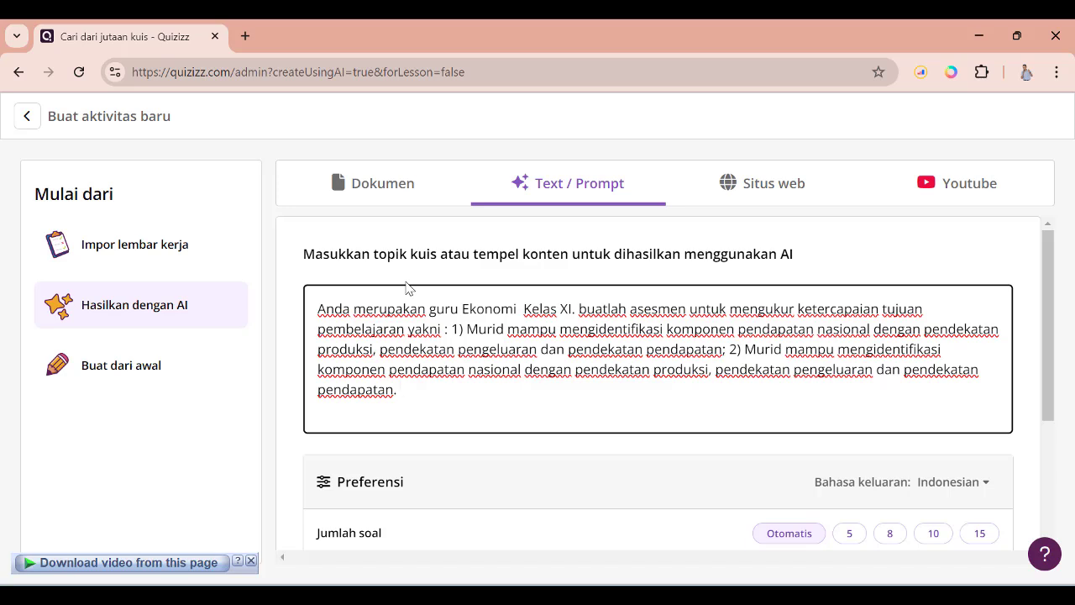
left_click_drag(452, 329, 700, 390)
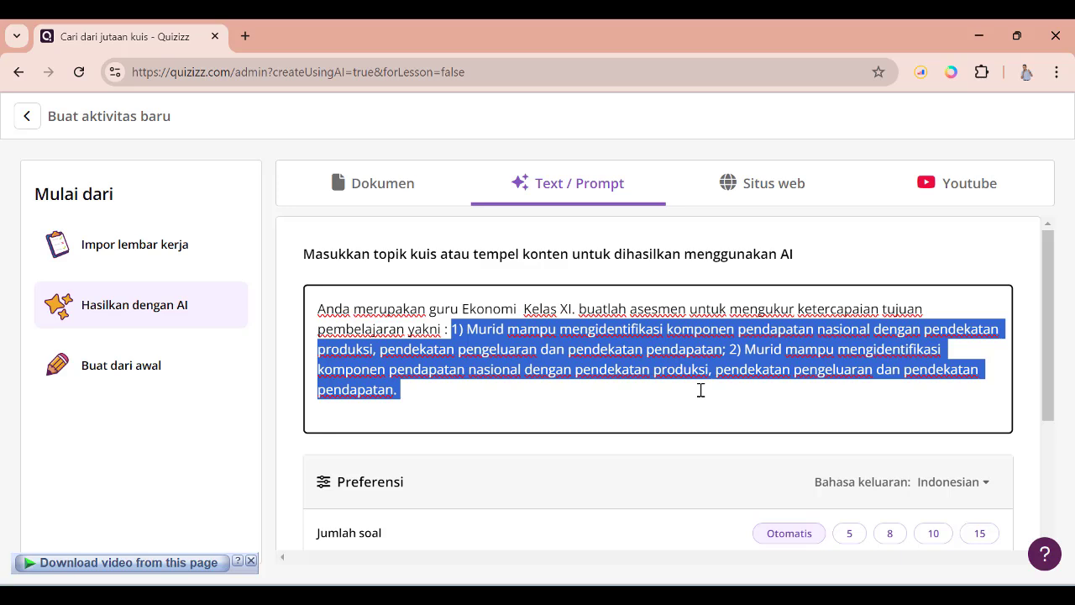
left_click(564, 350)
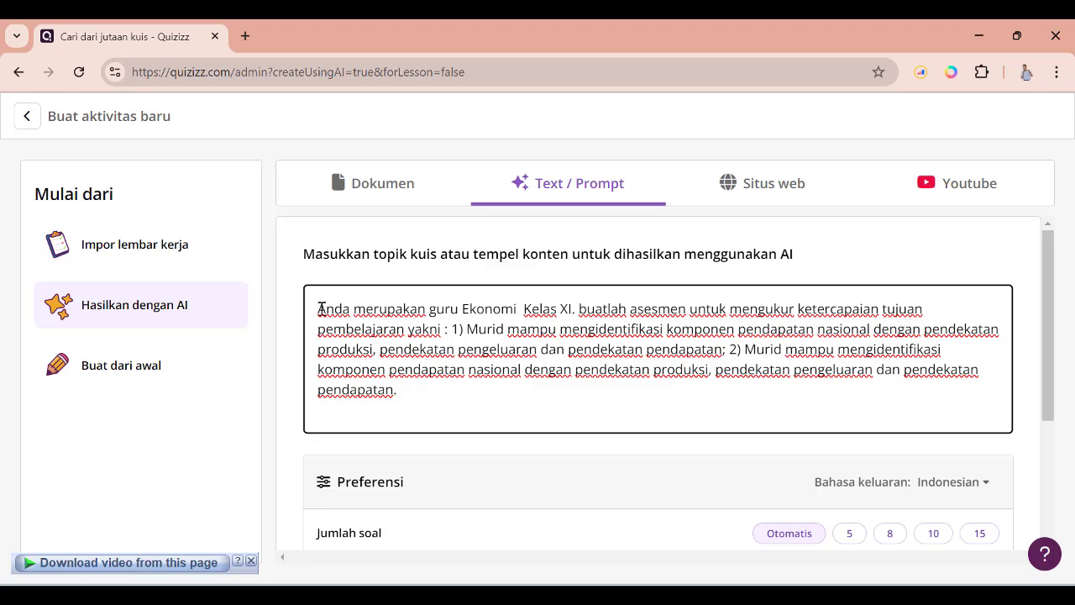
left_click_drag(318, 309, 498, 398)
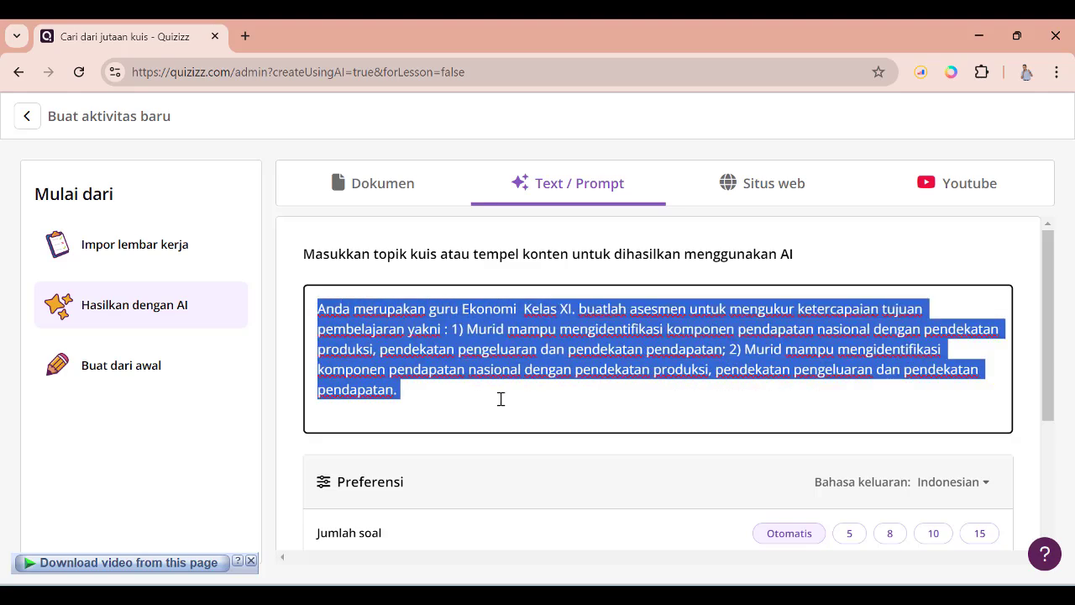
left_click(508, 388)
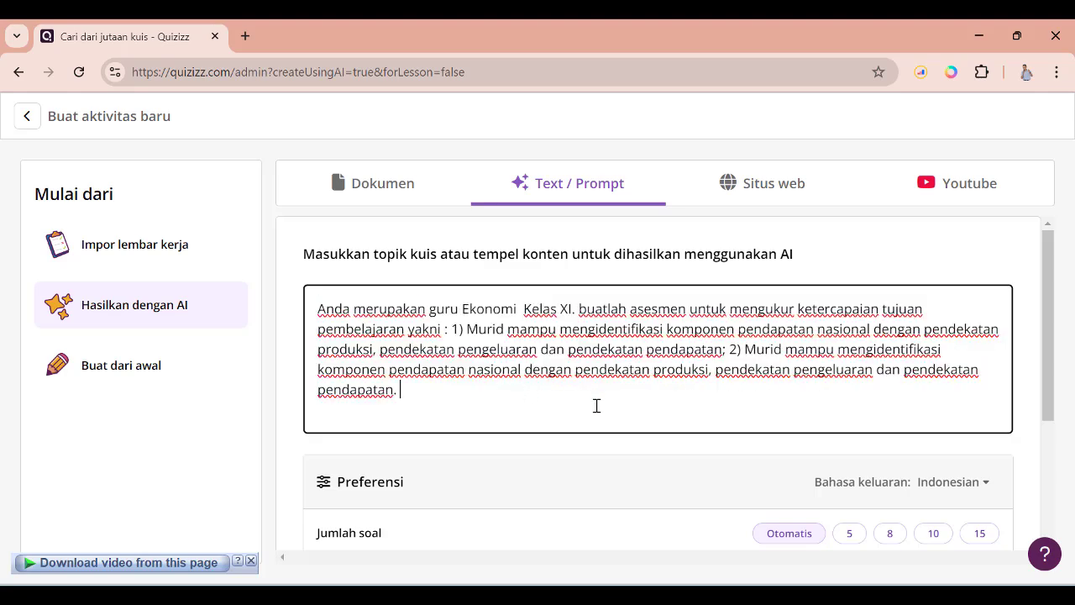
Step: Set the number of questions to 10 and choose Ilmu Sosial as the quiz subject
left_click_drag(1046, 300, 1056, 328)
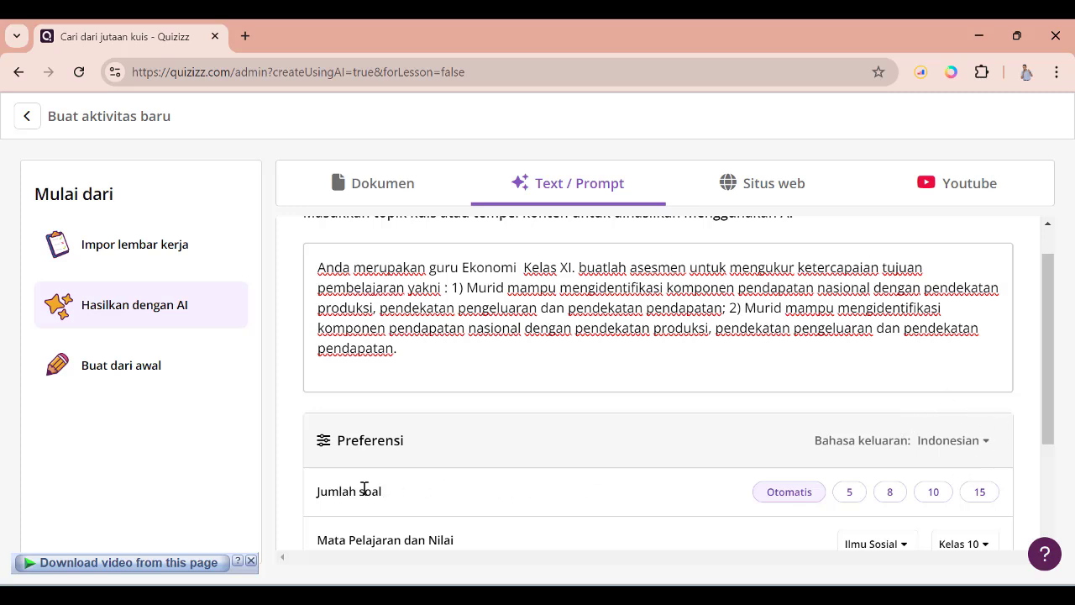
left_click(934, 492)
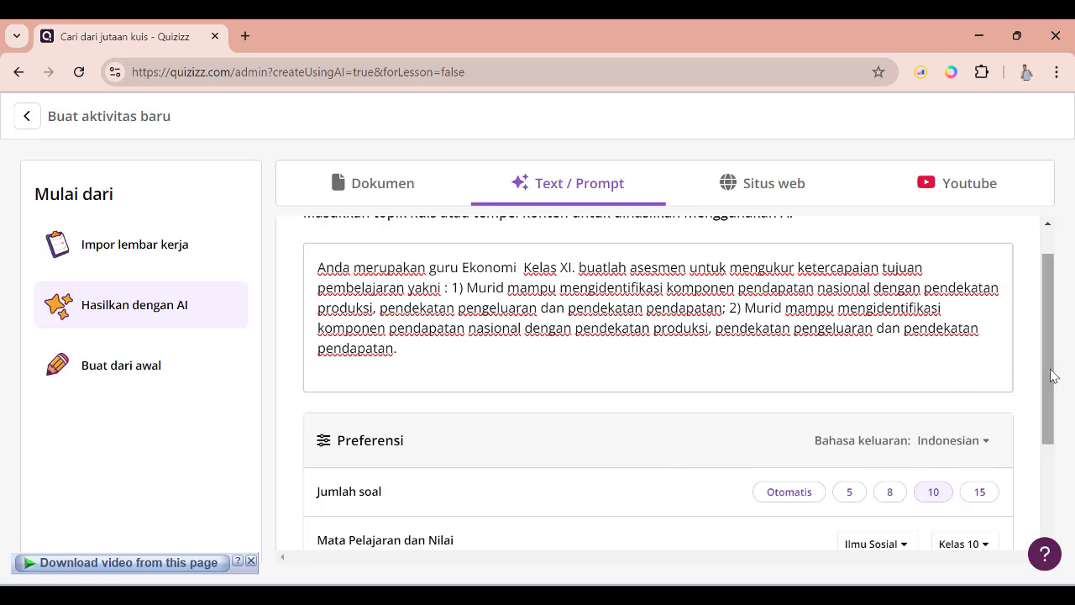
left_click_drag(1048, 372, 1048, 435)
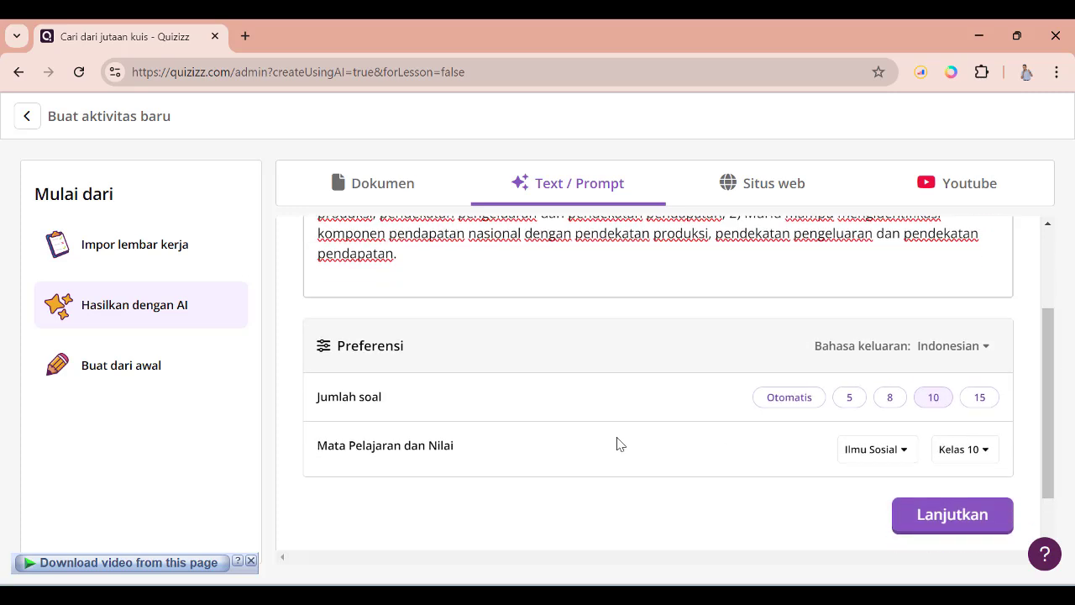
left_click(885, 459)
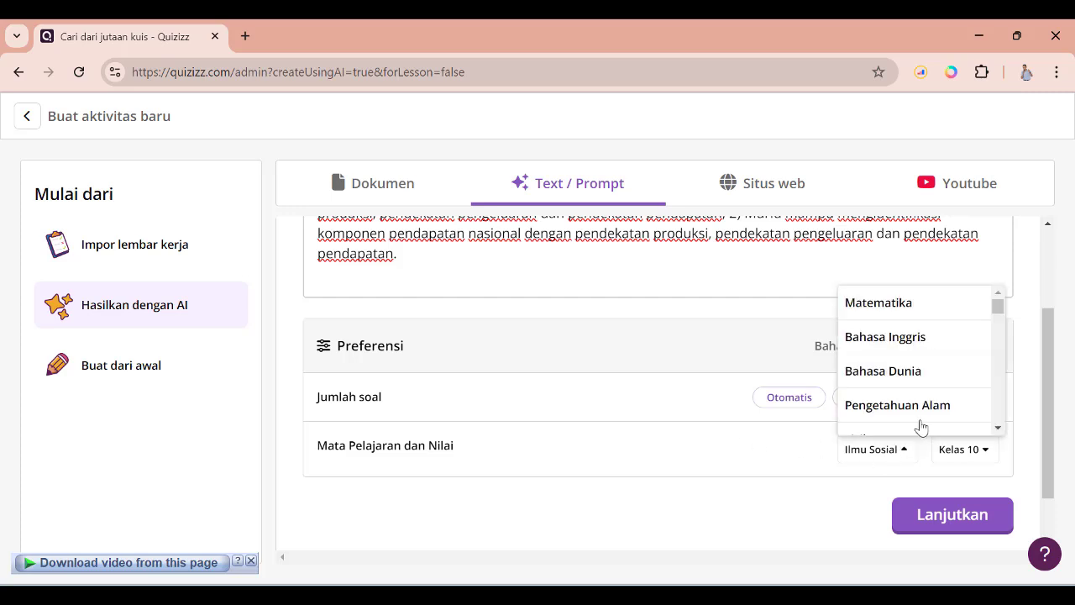
left_click(998, 427)
left_click(998, 427)
left_click(999, 429)
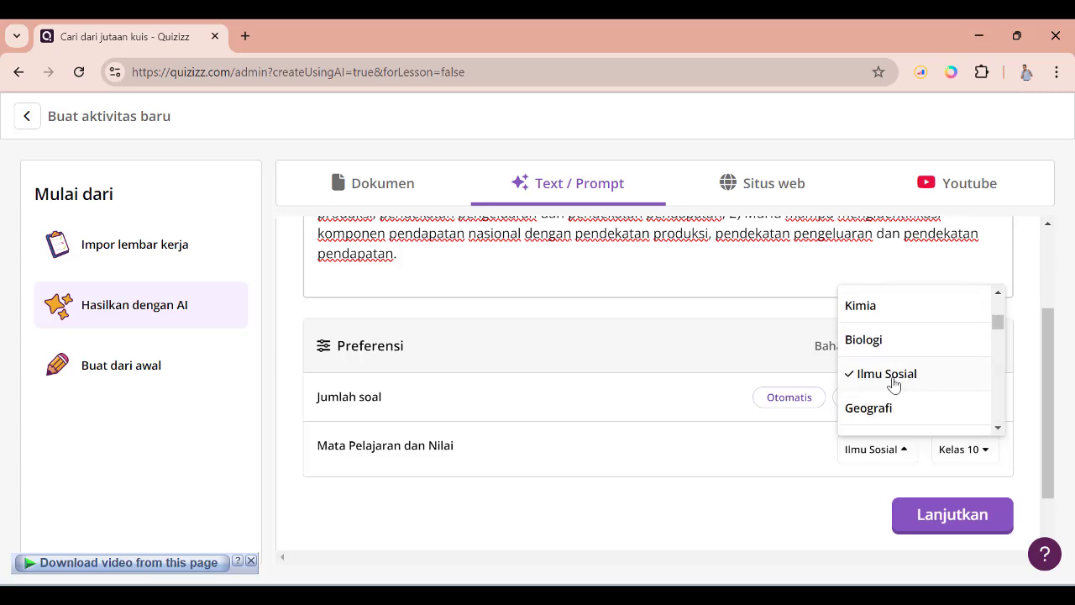
left_click(922, 384)
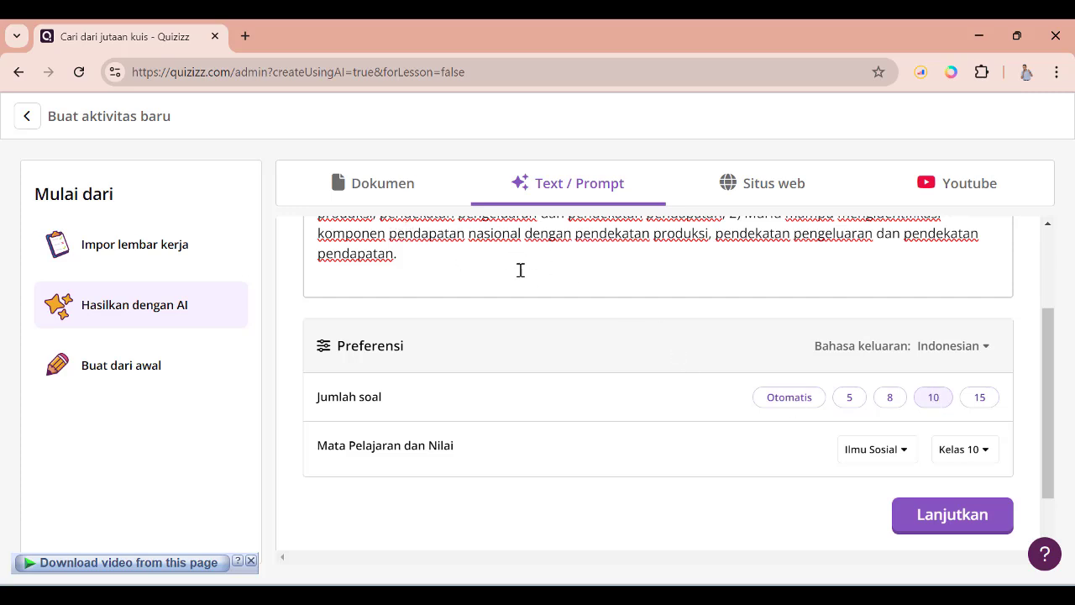
Step: Set the grade level to Kelas 11 and generate the quiz questions from the prompt
left_click(986, 454)
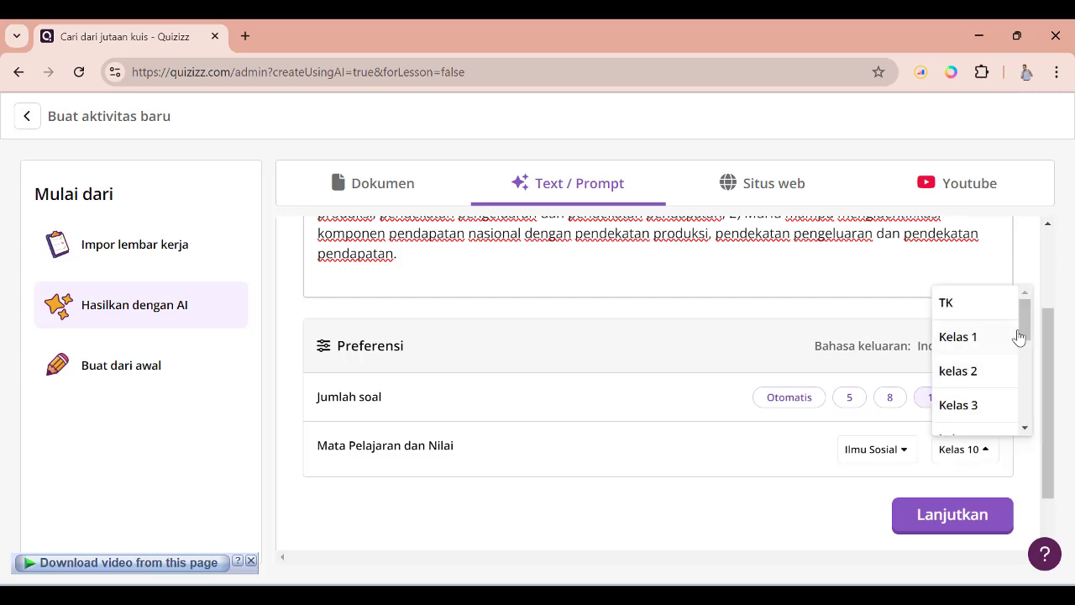
left_click_drag(1023, 331, 1024, 417)
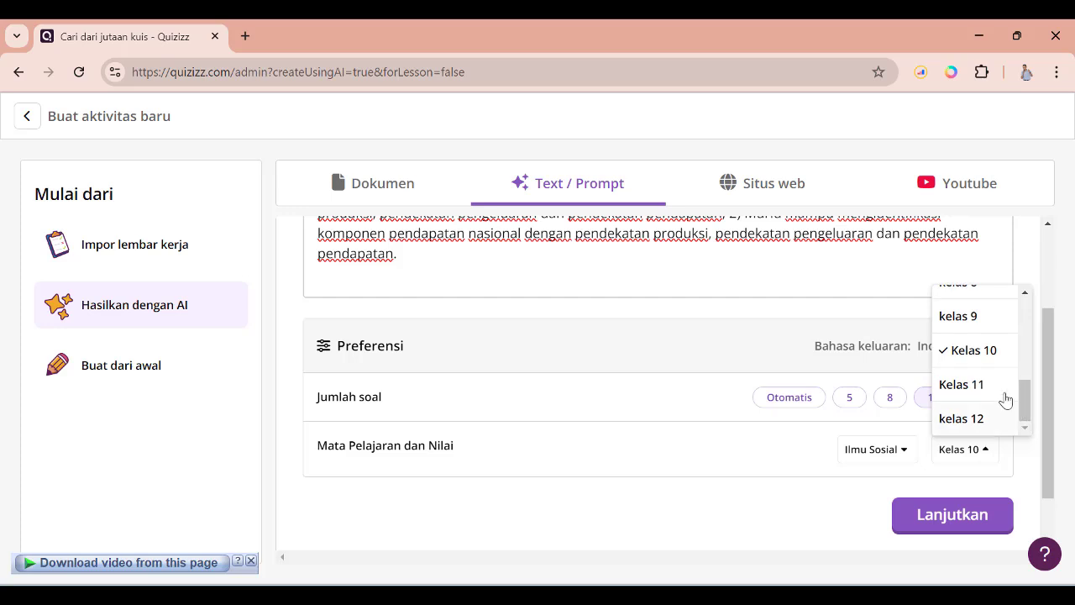
left_click(974, 386)
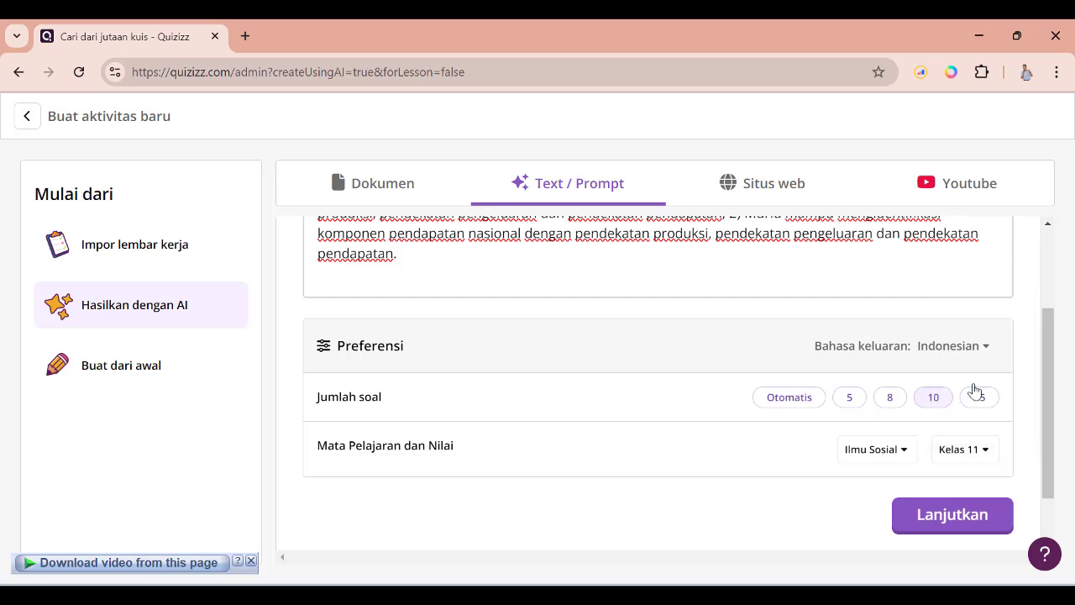
left_click(953, 516)
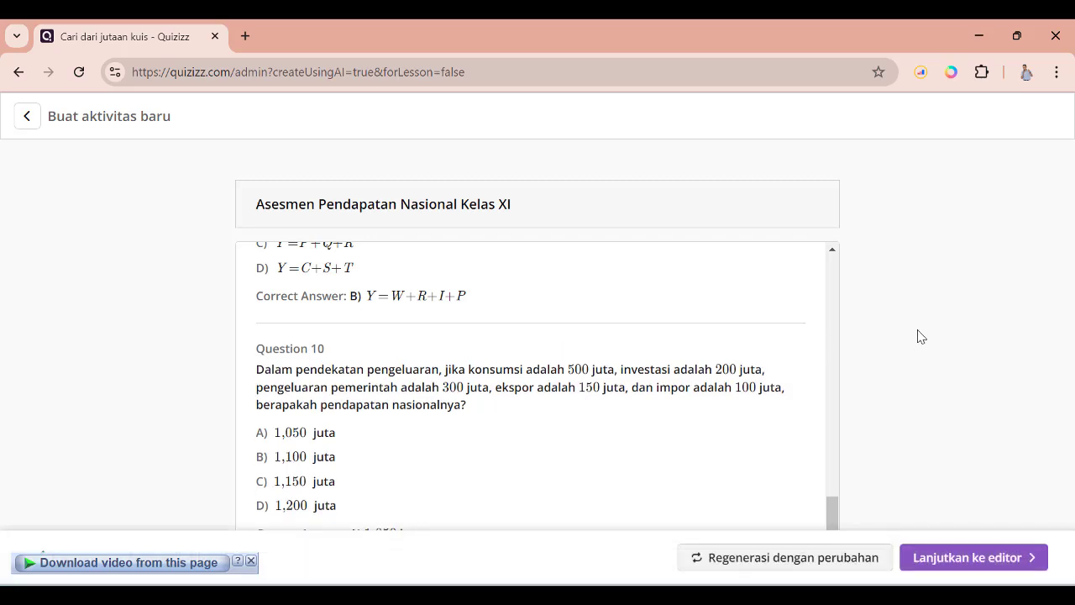
Step: Review generated questions 9 and 10 in the preview and continue with the generated quiz to the editor
scroll(483, 347, "down", 1)
scroll(499, 347, "up", 3)
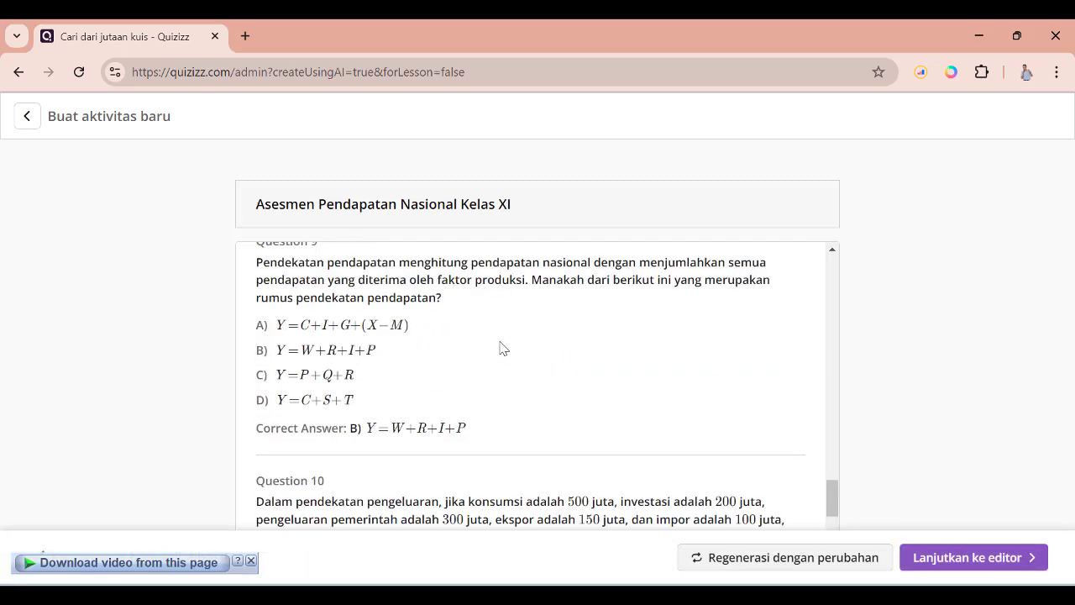
scroll(500, 346, "down", 3)
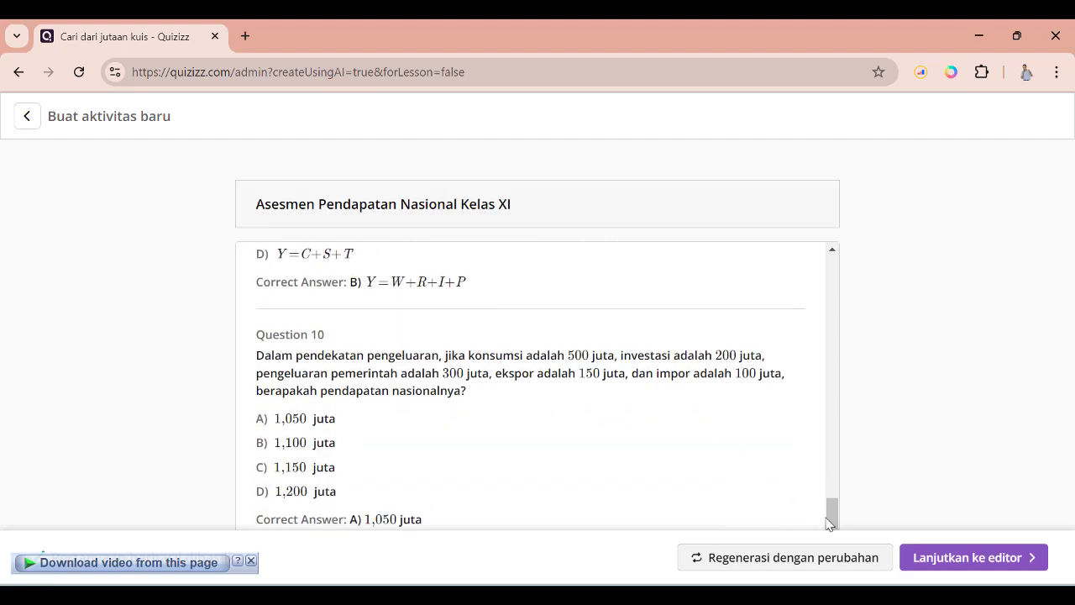
scroll(571, 407, "up", 1)
scroll(599, 372, "up", 4)
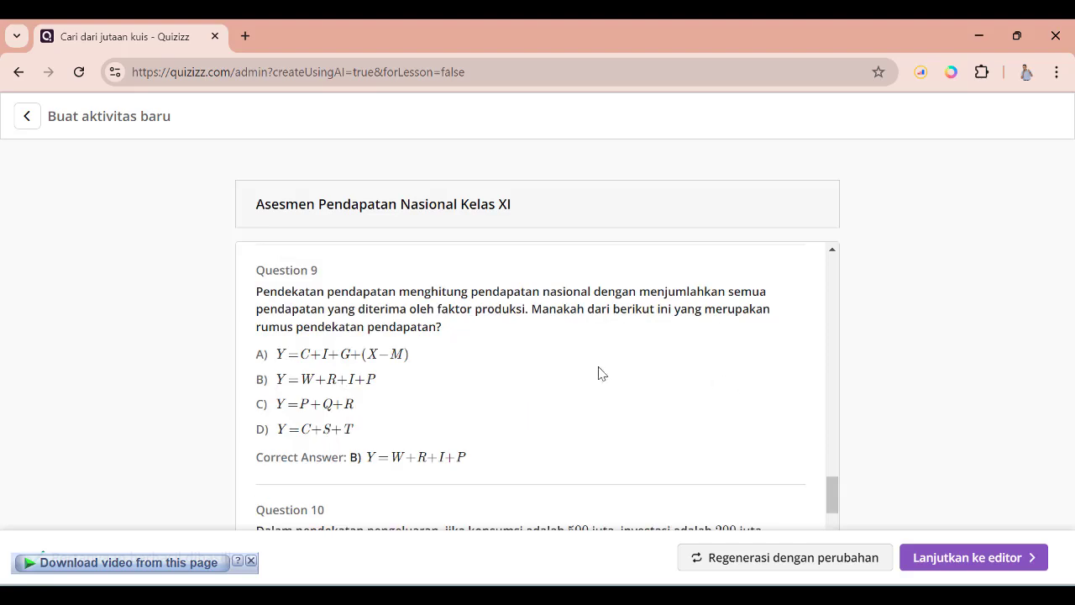
scroll(590, 372, "down", 4)
scroll(589, 373, "down", 1)
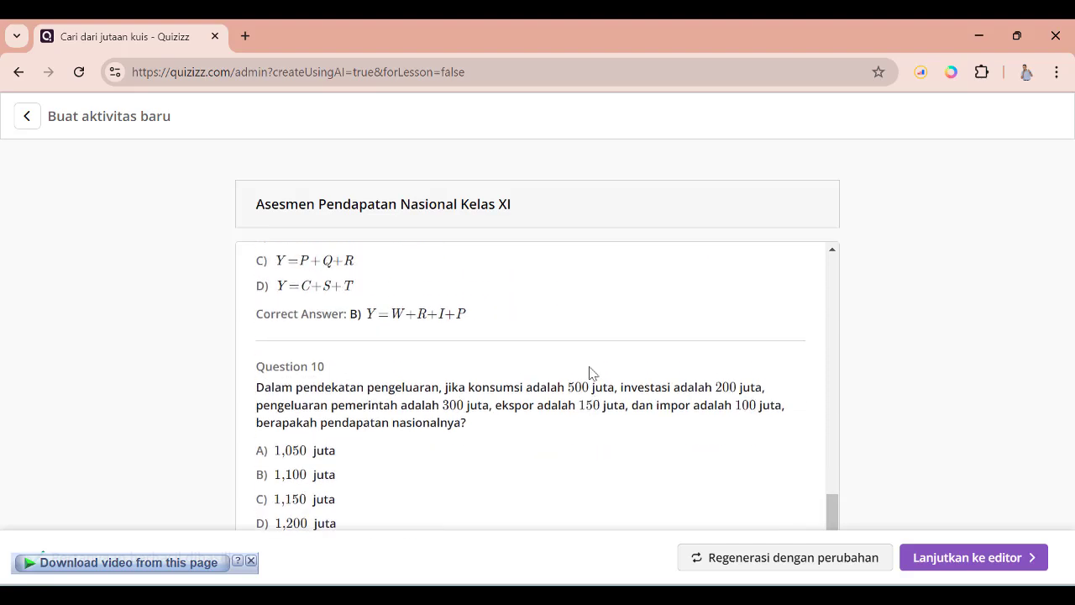
scroll(588, 372, "up", 1)
scroll(592, 375, "down", 1)
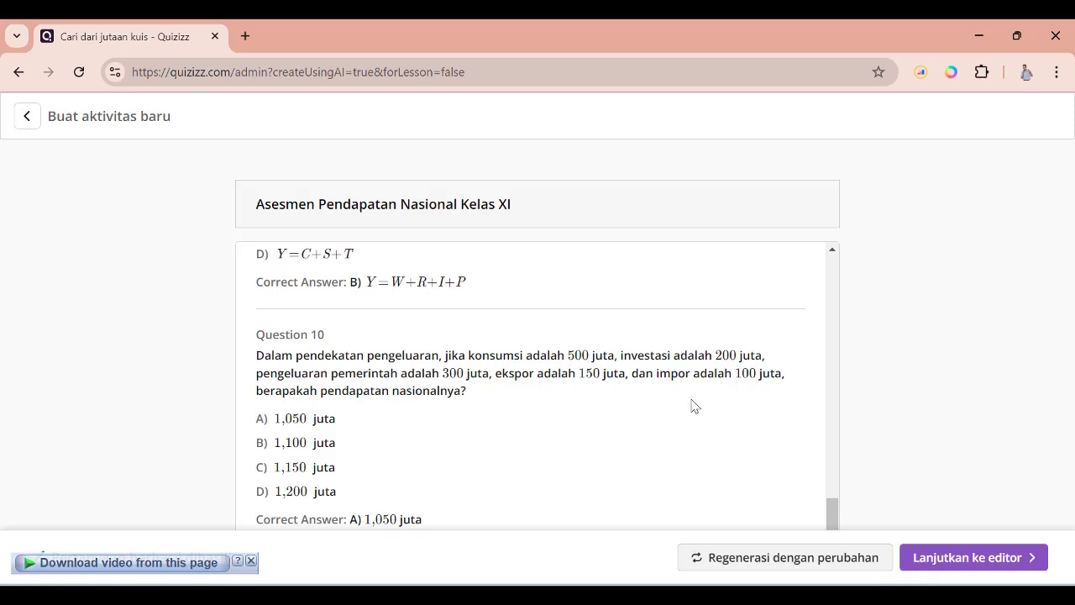
left_click(944, 566)
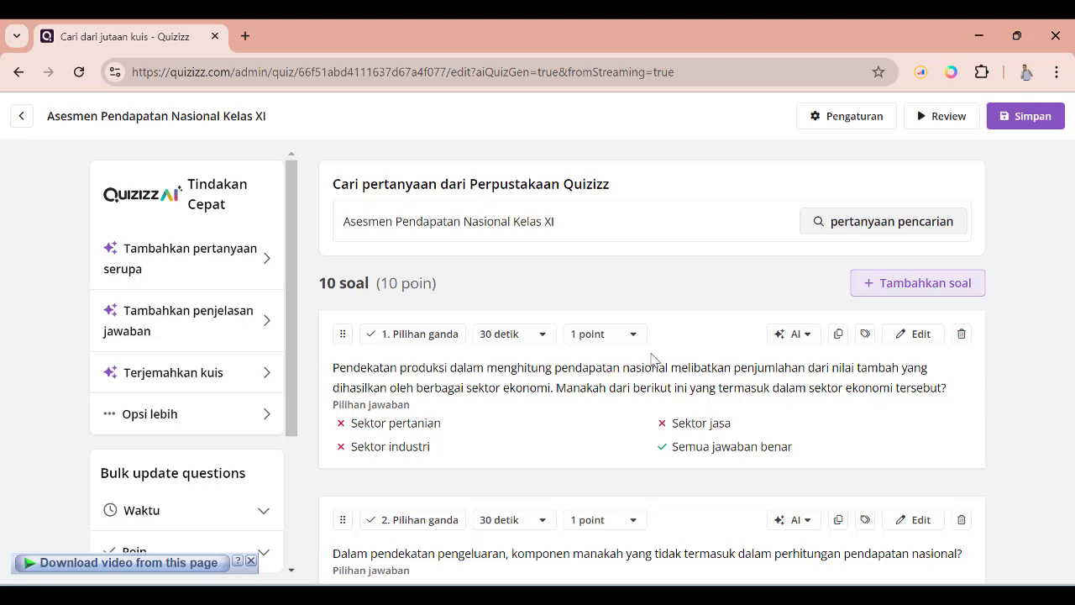
Step: Examine the questions and answer options of the Asesmen Pendapatan Nasional Kelas XI quiz in the editor
scroll(714, 334, "down", 5)
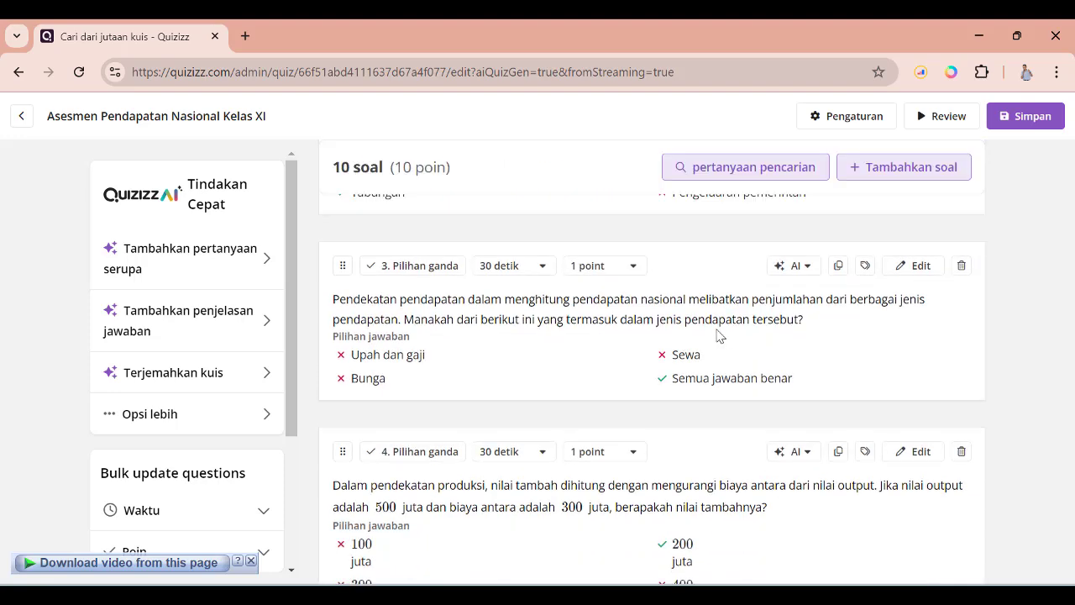
scroll(716, 334, "down", 4)
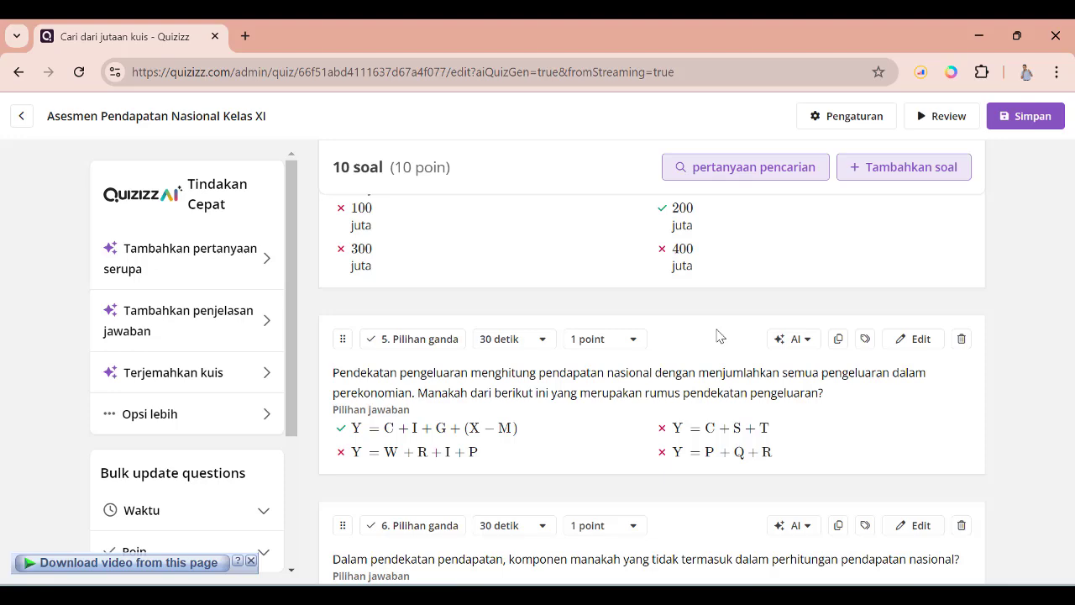
scroll(716, 334, "down", 4)
mouse_move(716, 334)
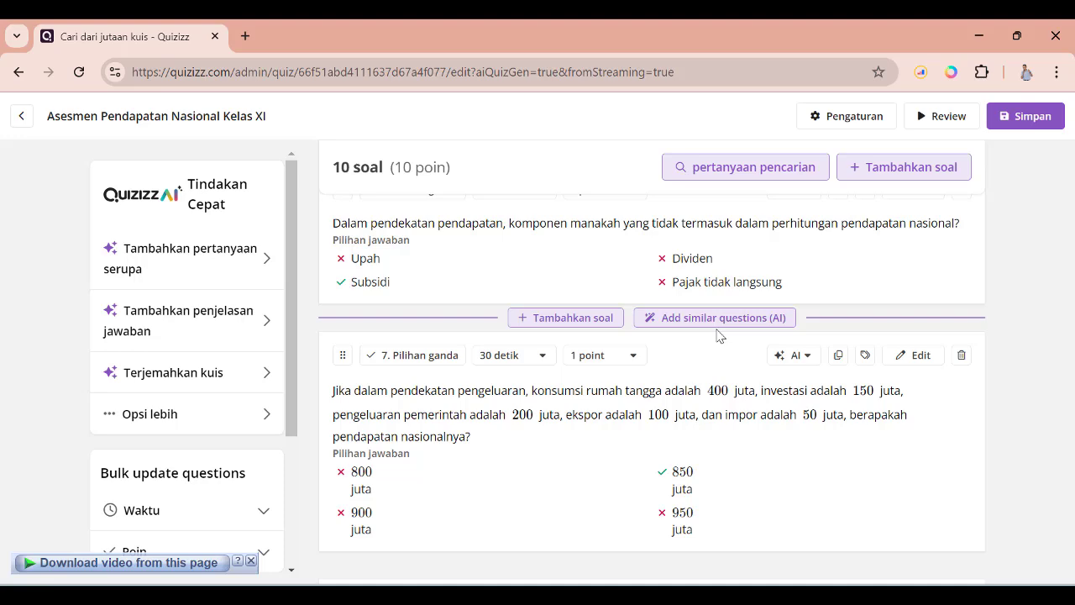
scroll(729, 397, "down", 6)
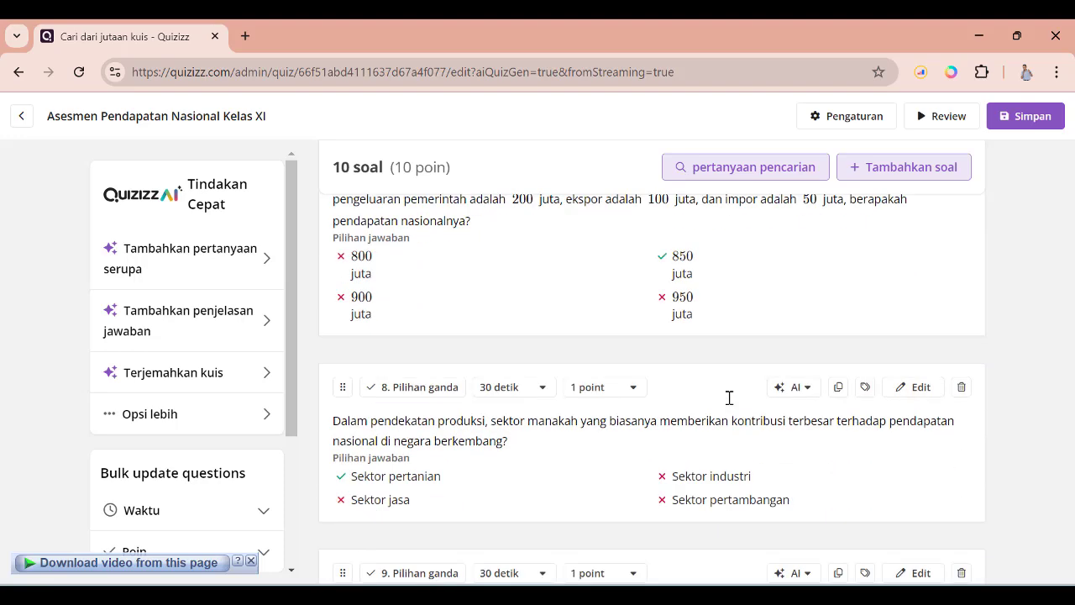
scroll(729, 397, "down", 1)
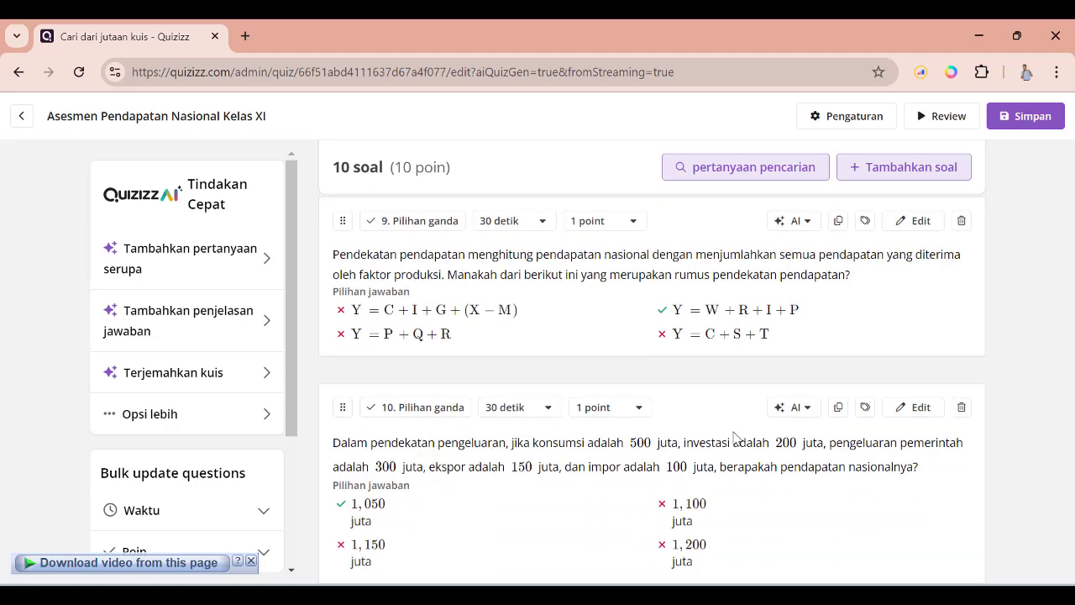
scroll(739, 436, "down", 1)
scroll(762, 418, "up", 15)
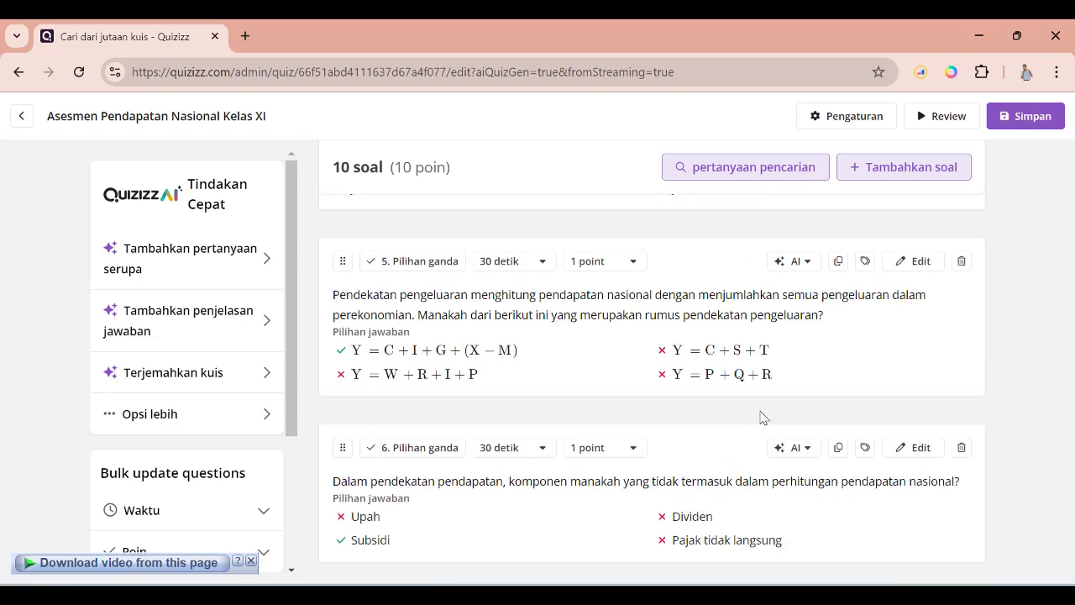
scroll(761, 410, "up", 2)
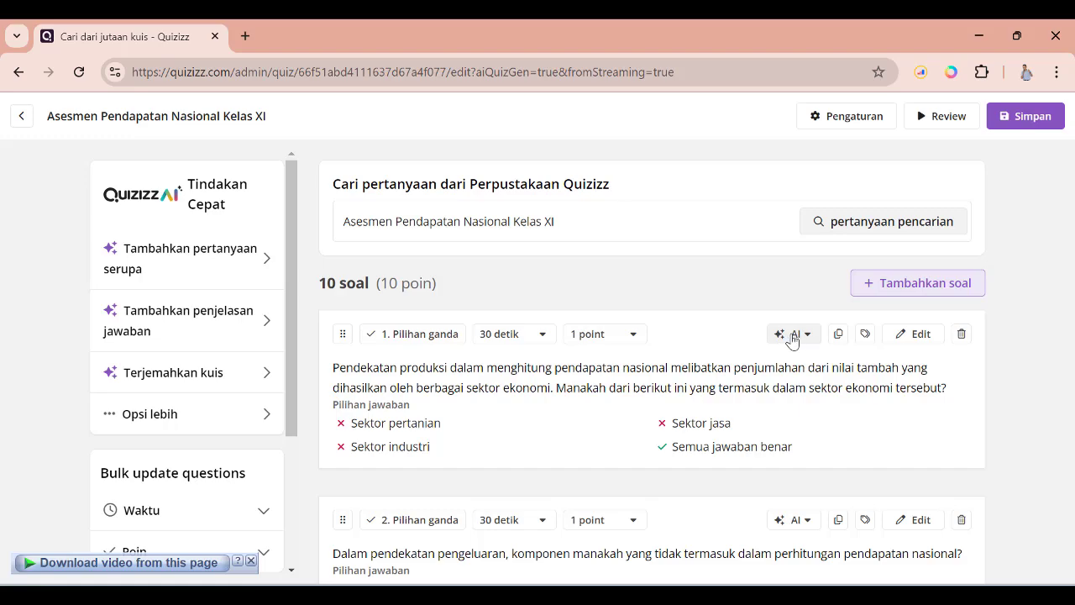
scroll(676, 369, "down", 10)
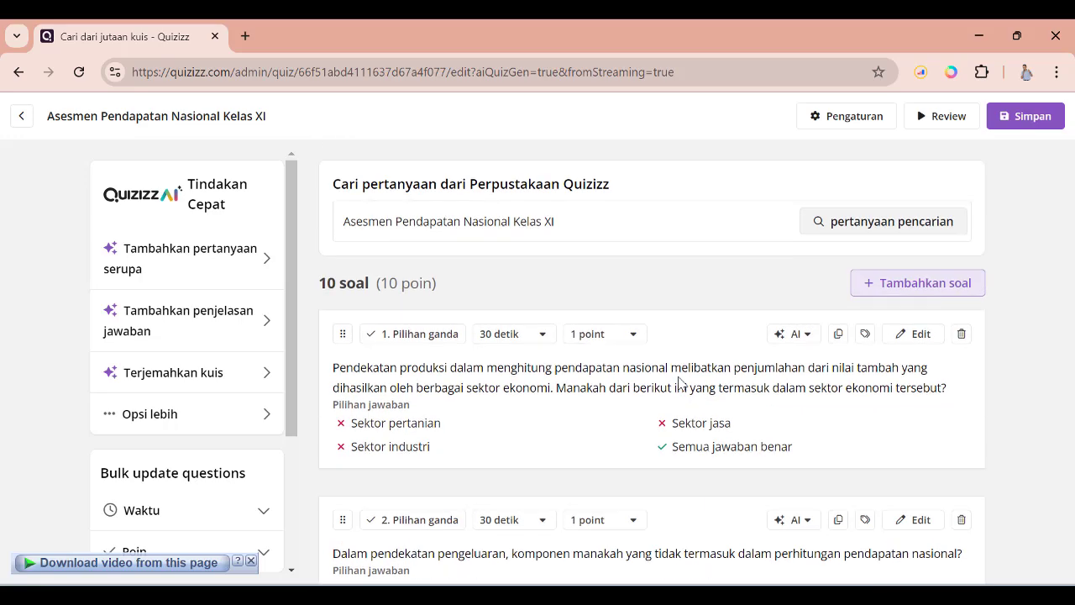
scroll(678, 370, "up", 10)
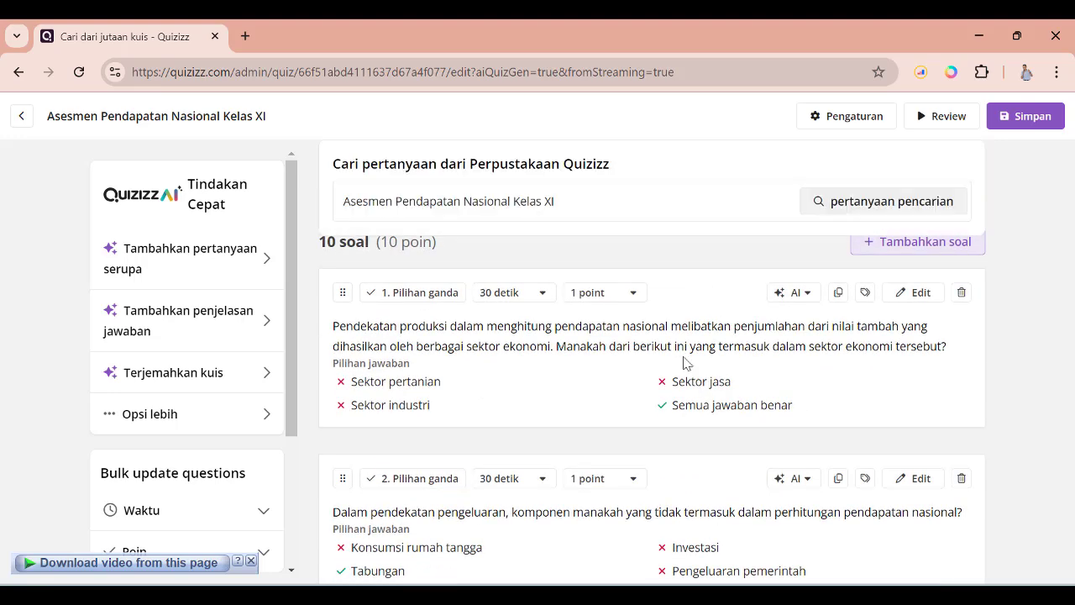
Step: Convert question 1 about economic sectors into a Menjodohkan question with the AI tool and apply the generated version
left_click(805, 304)
mouse_move(812, 334)
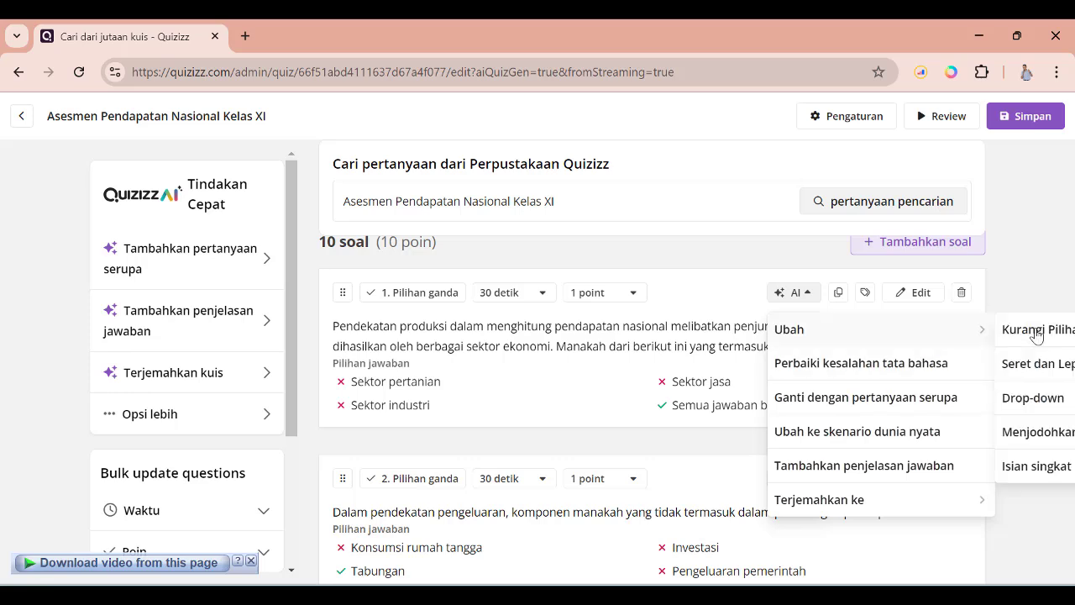
left_click(988, 334)
left_click(959, 327)
left_click(1019, 435)
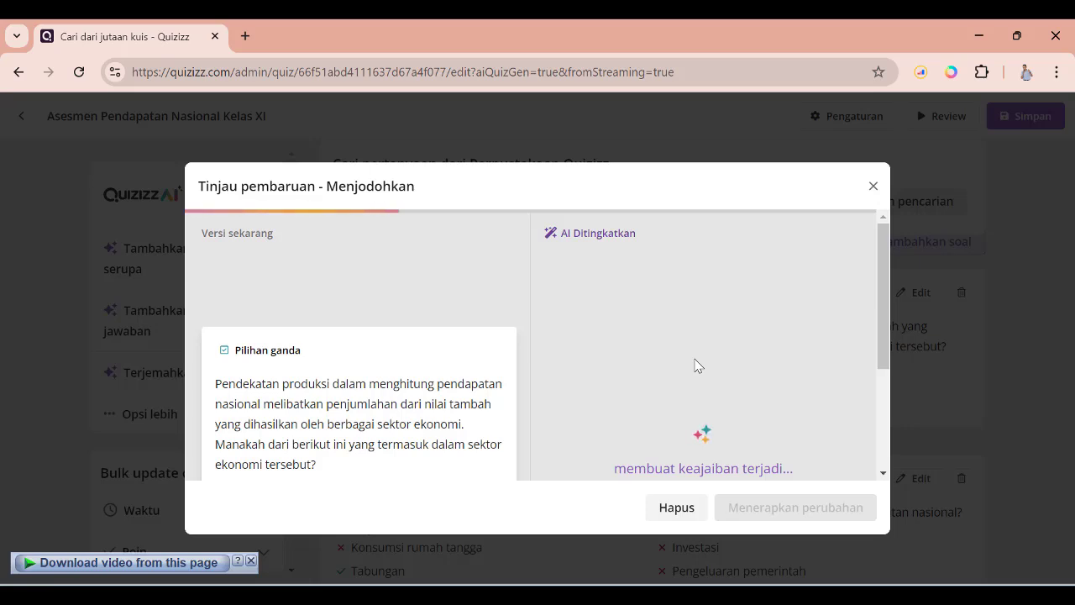
scroll(694, 365, "down", 1)
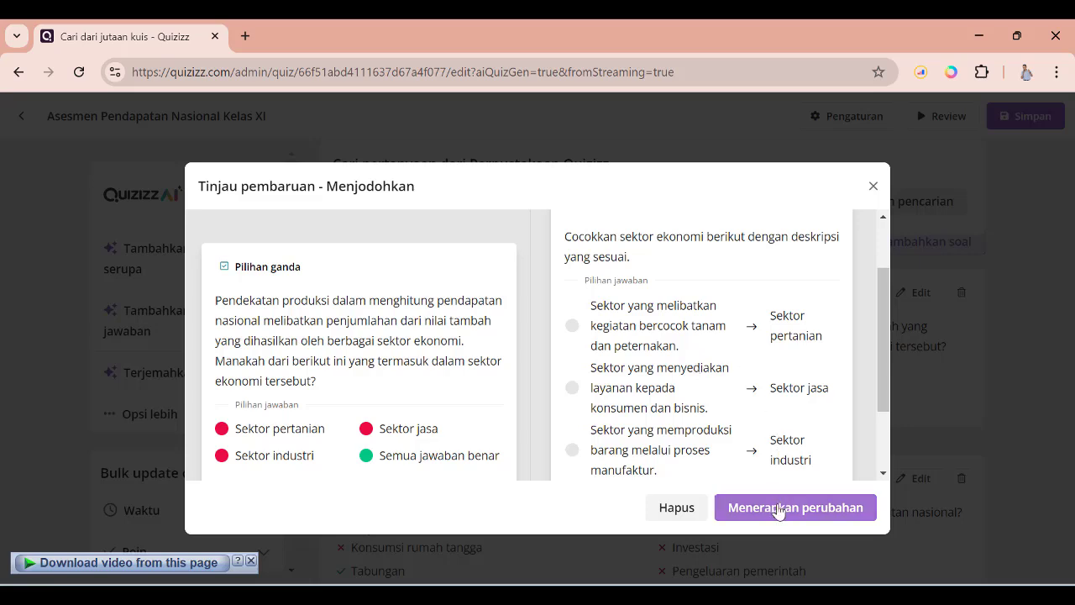
left_click(779, 508)
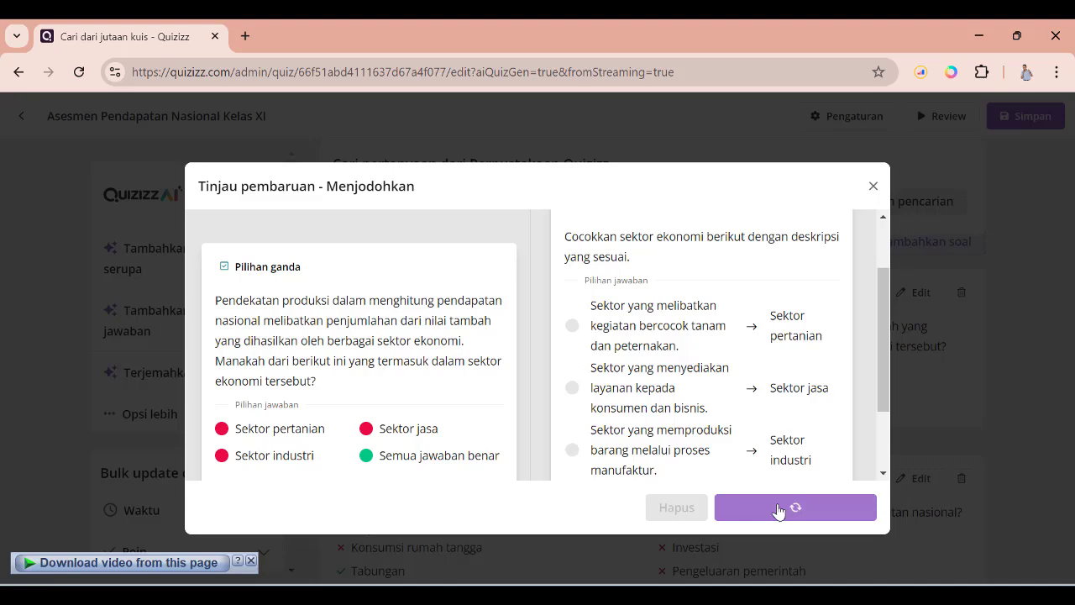
scroll(680, 367, "down", 1)
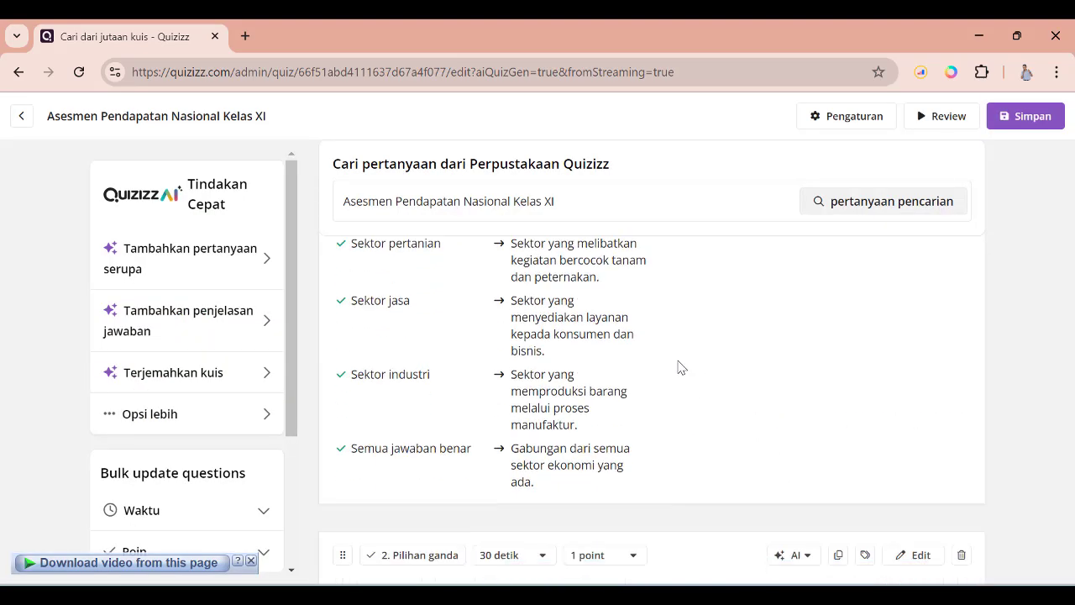
scroll(708, 364, "up", 1)
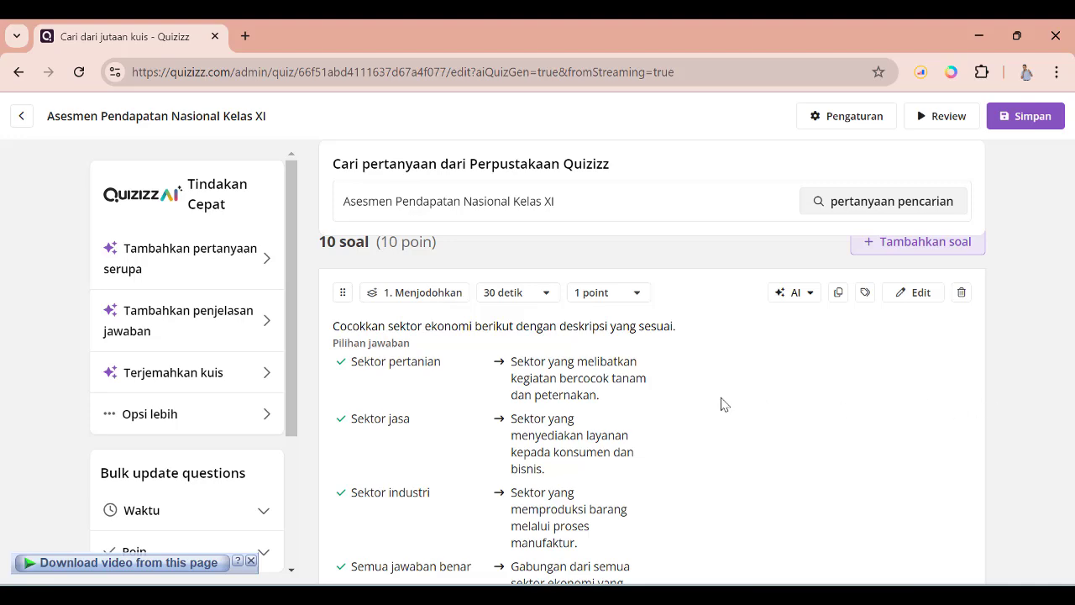
Step: Look over the remaining questions and save the Asesmen Pendapatan Nasional Kelas XI quiz
scroll(724, 404, "down", 5)
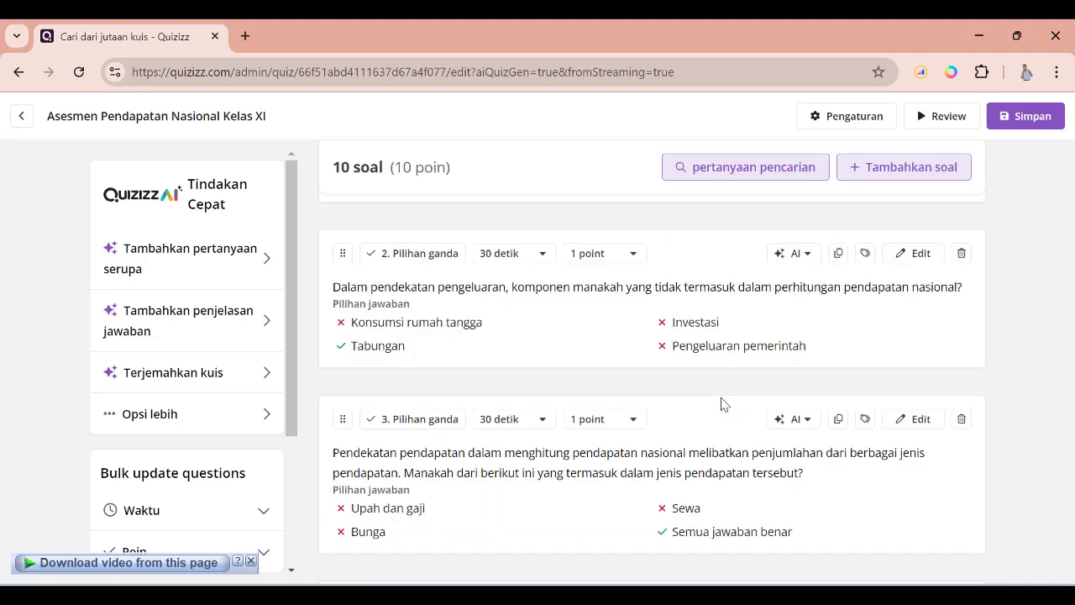
scroll(724, 404, "down", 7)
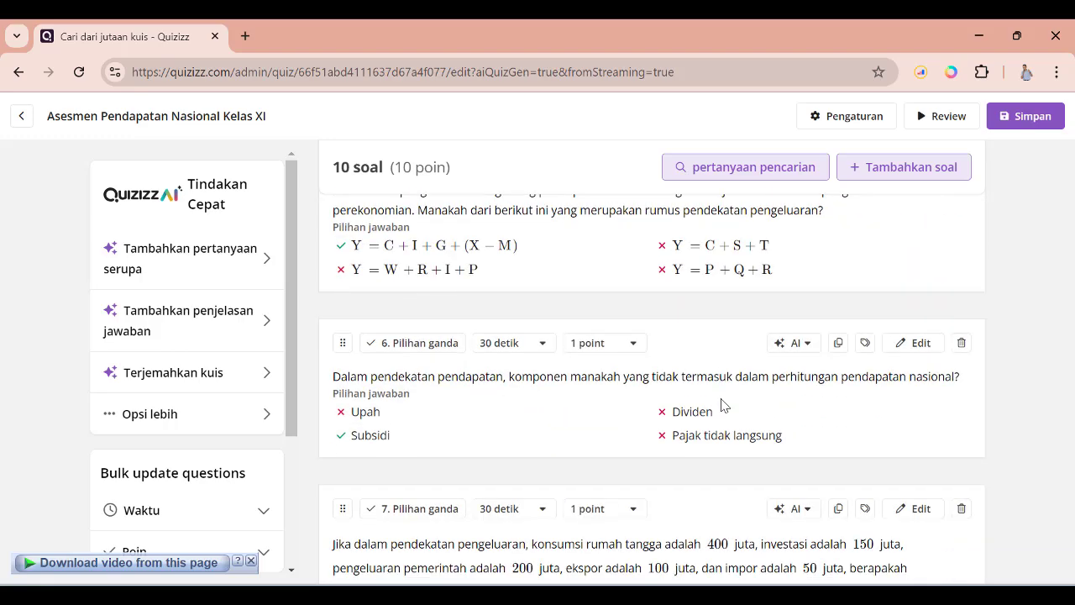
scroll(724, 404, "down", 2)
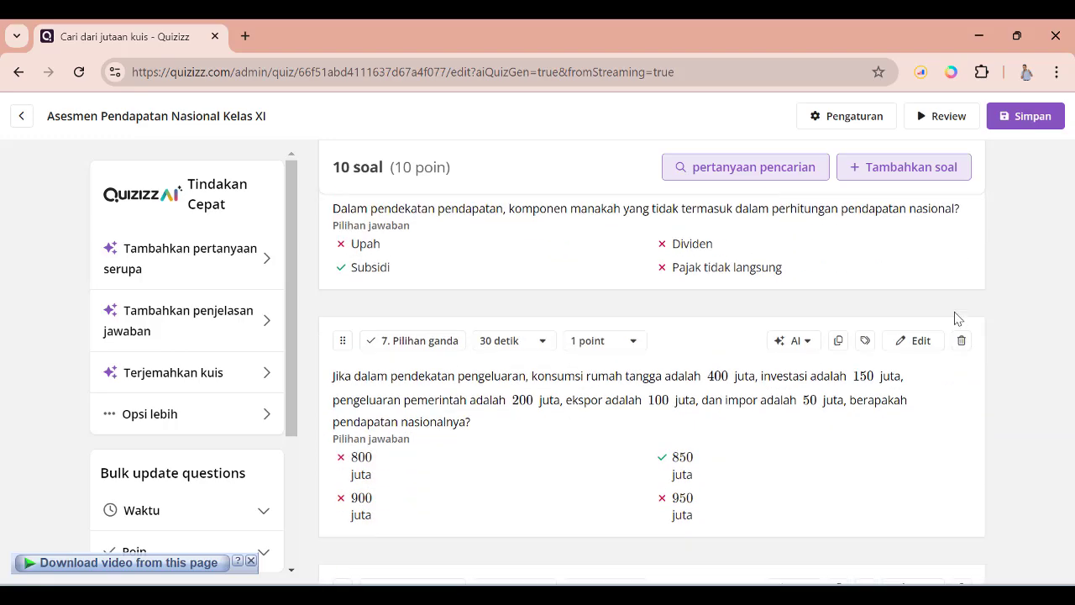
scroll(983, 322, "up", 8)
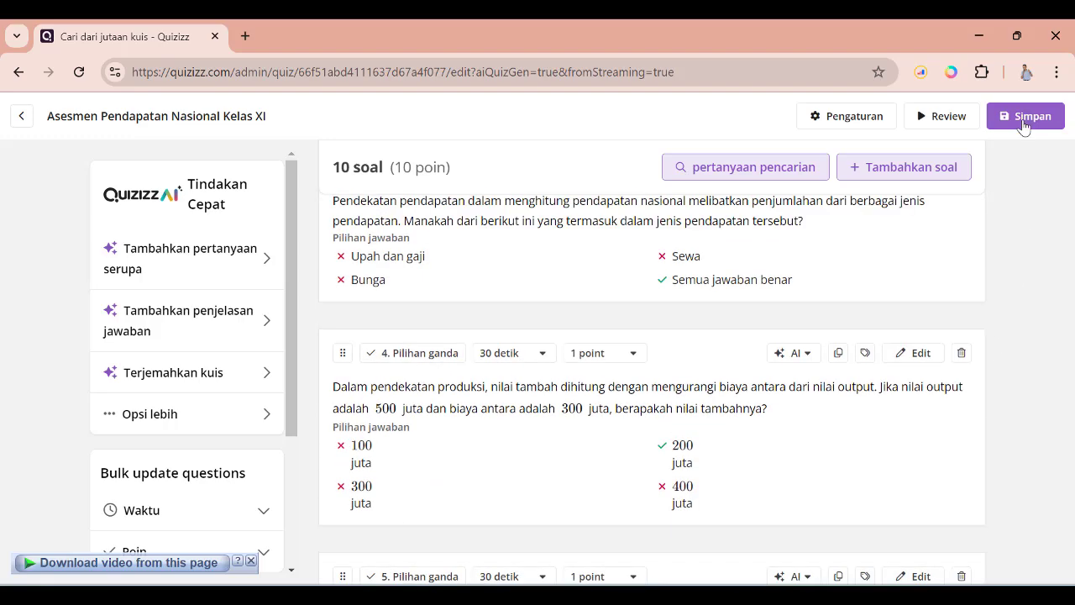
left_click(1024, 122)
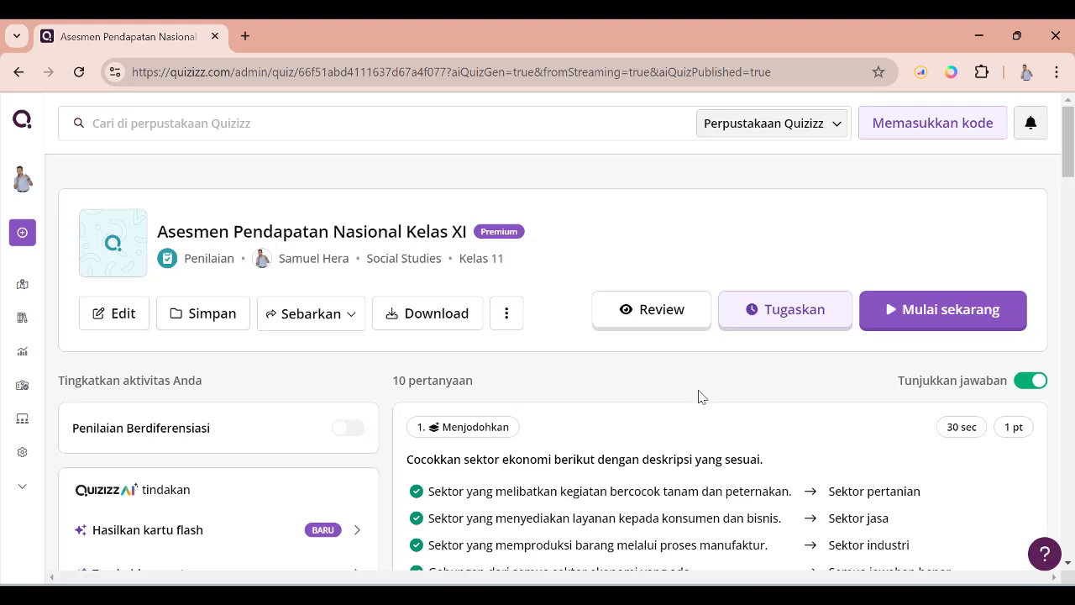
scroll(713, 405, "down", 3)
scroll(734, 383, "up", 2)
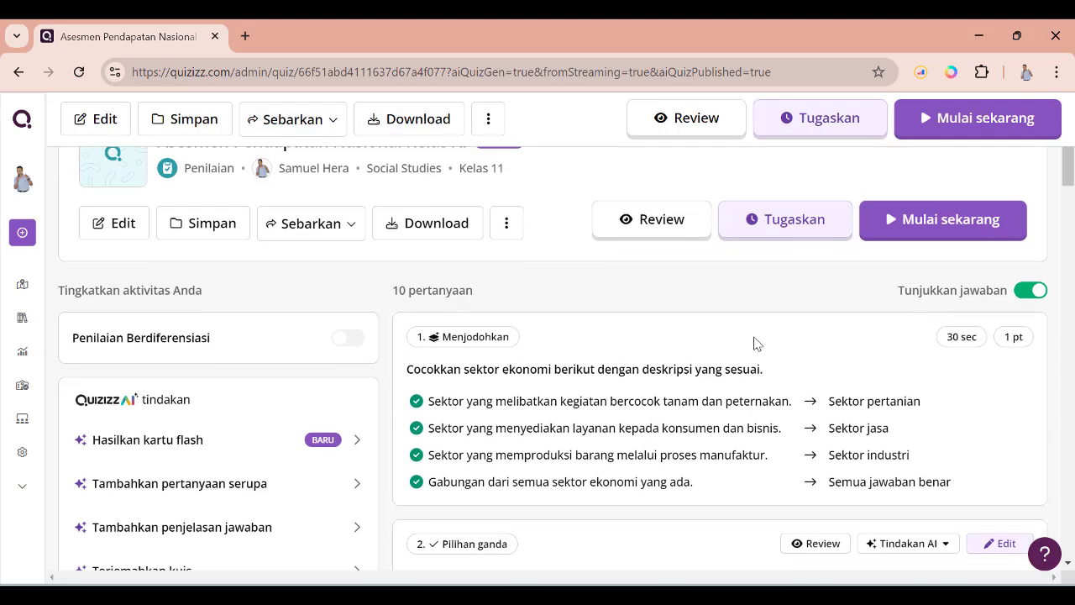